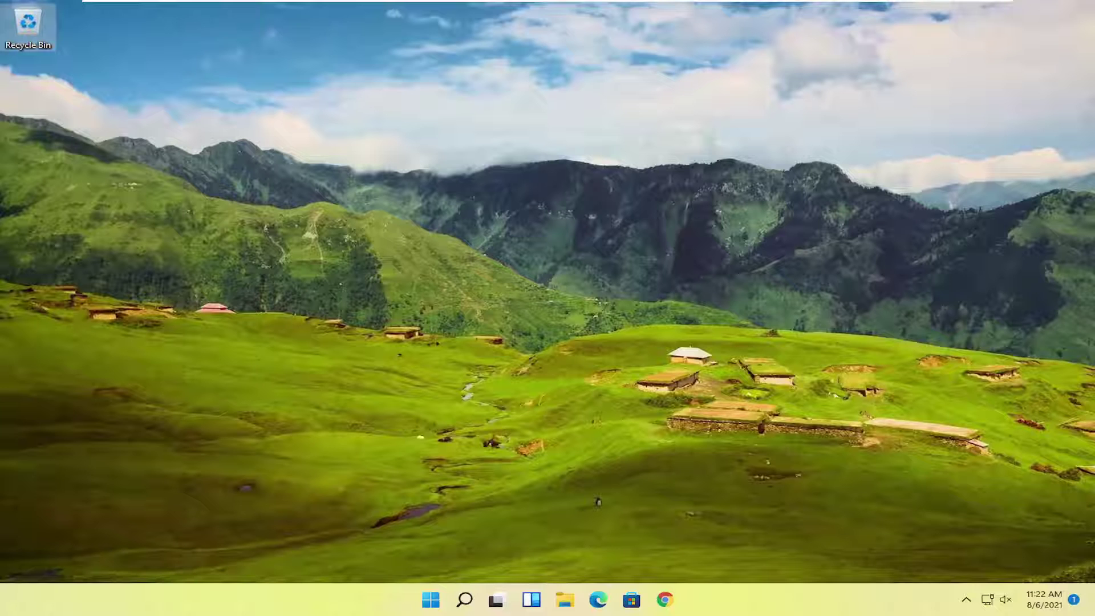
Step: In File Explorer, go to This PC > Local Disk (C:) > Users > Computer User
{"action": "left_click", "coordinate": [565, 599]}
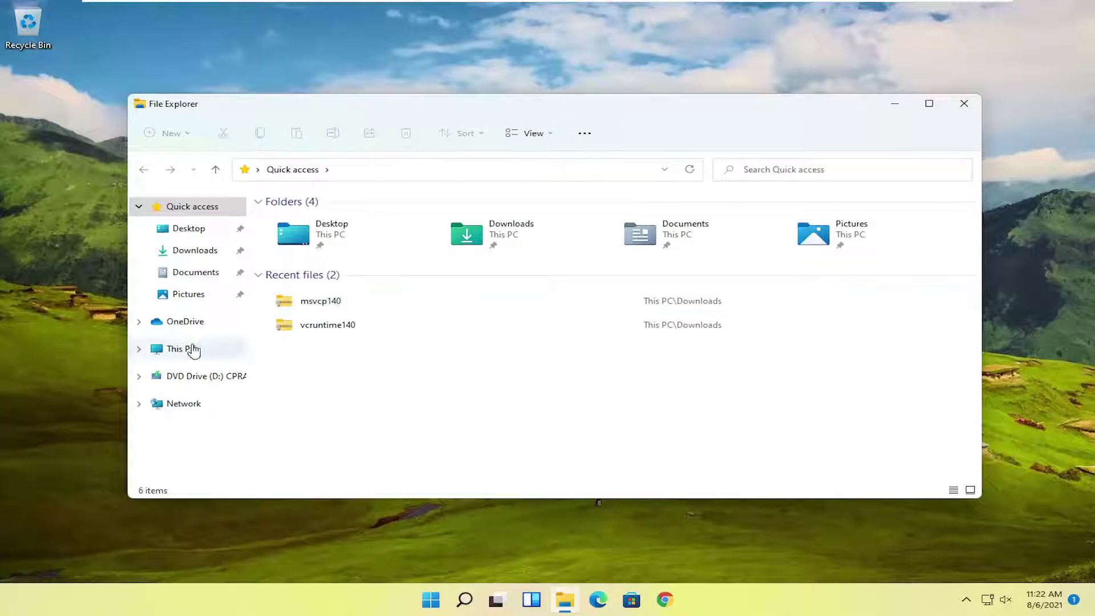
{"action": "left_click", "coordinate": [194, 350]}
{"action": "double_click", "coordinate": [328, 325]}
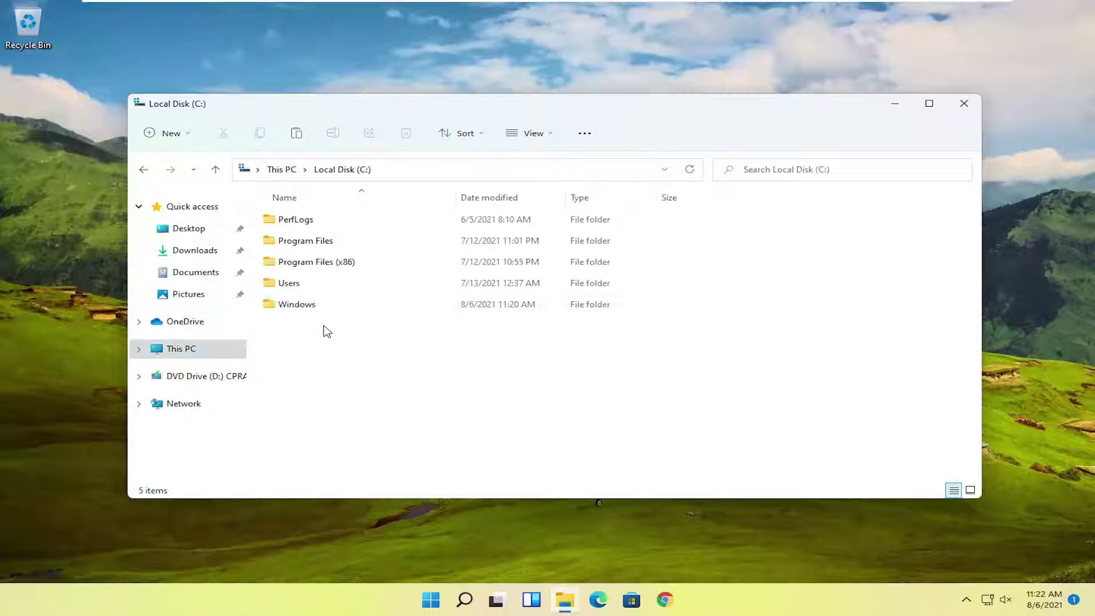
{"action": "double_click", "coordinate": [300, 285]}
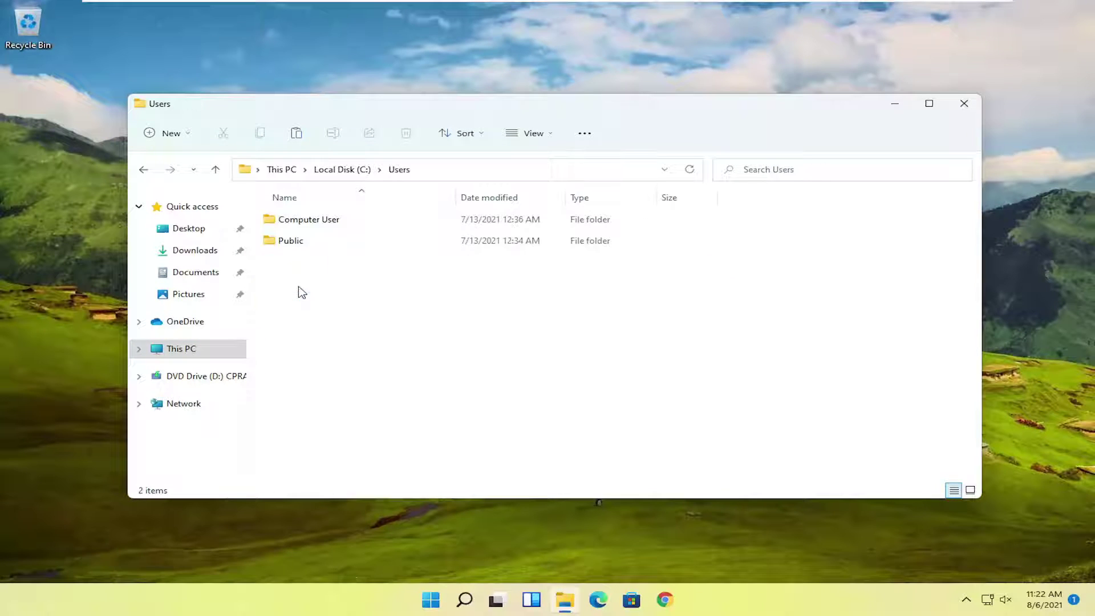
{"action": "double_click", "coordinate": [298, 223]}
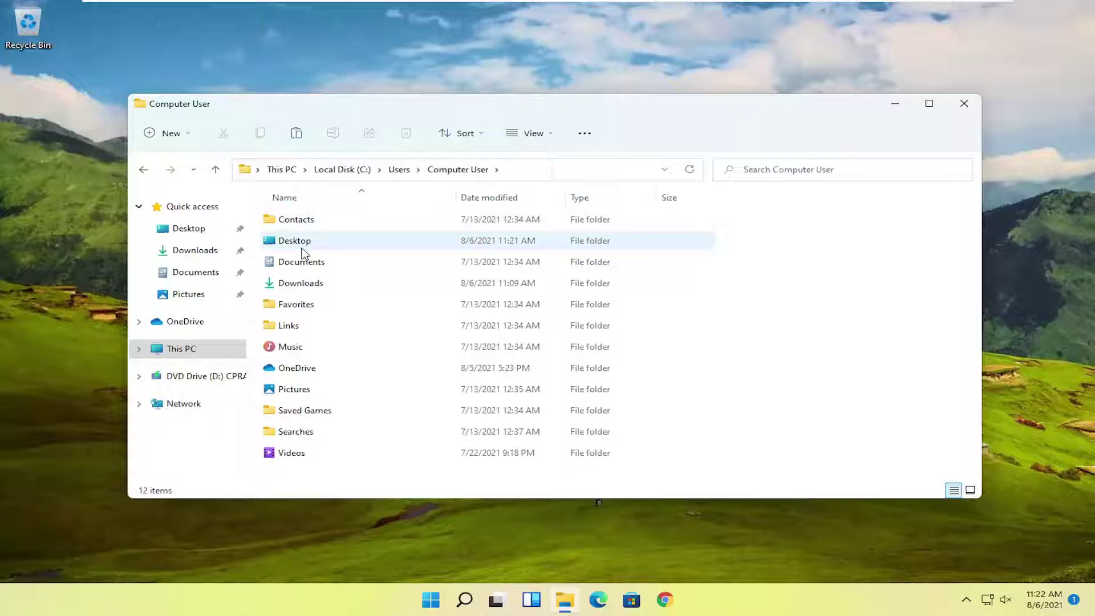
Step: Open the Properties of the Contacts folder and move the dialog higher on screen
{"action": "left_click", "coordinate": [303, 246]}
{"action": "left_click", "coordinate": [298, 225]}
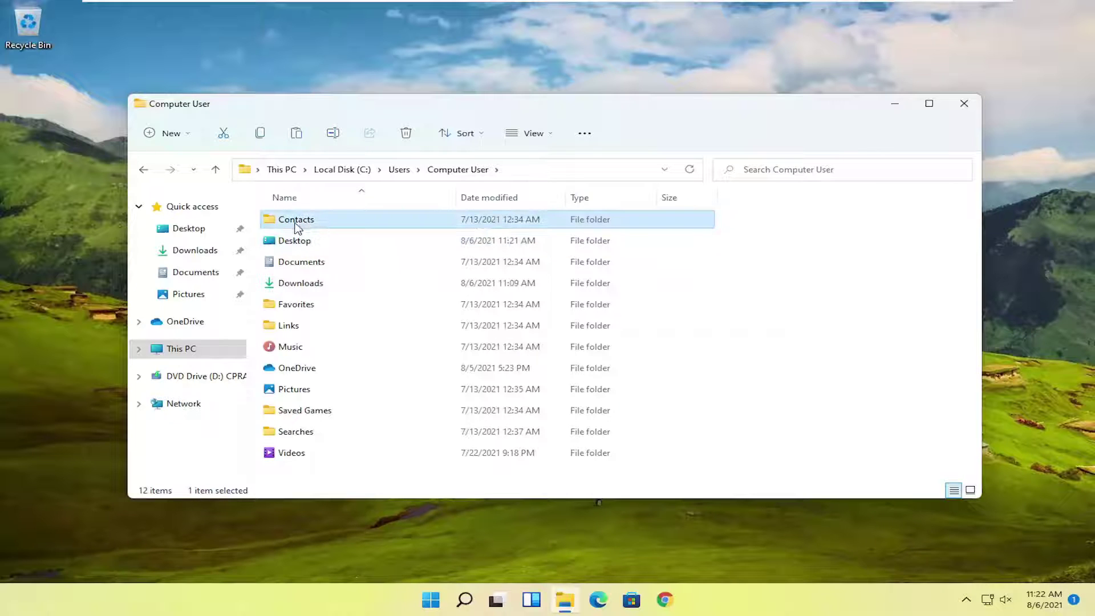
{"action": "right_click", "coordinate": [306, 226]}
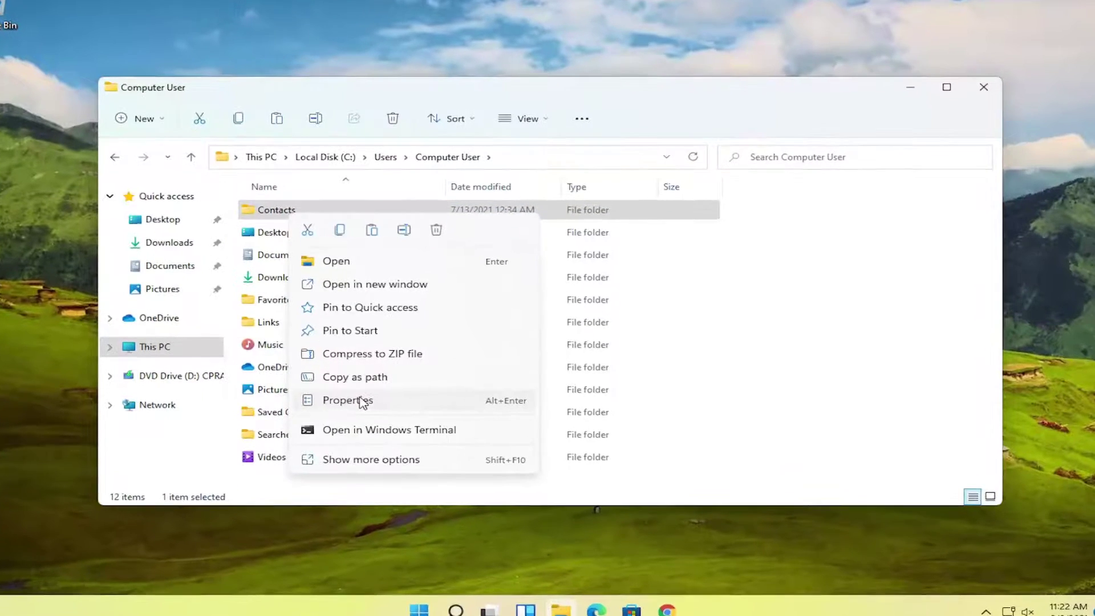
{"action": "left_click", "coordinate": [349, 398]}
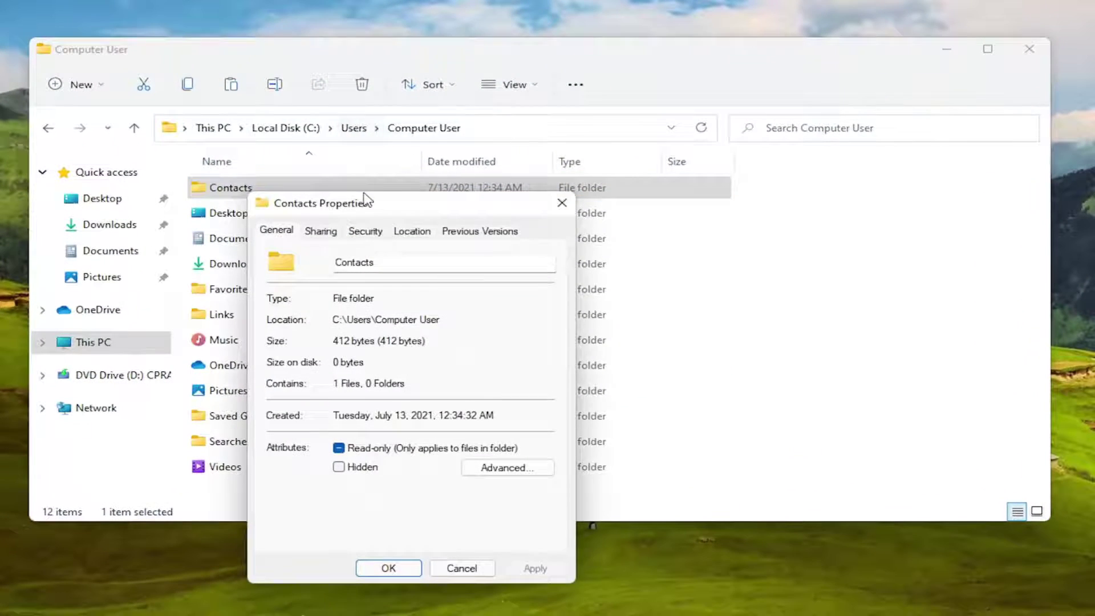
{"action": "left_click_drag", "start_coordinate": [364, 200], "coordinate": [388, 87]}
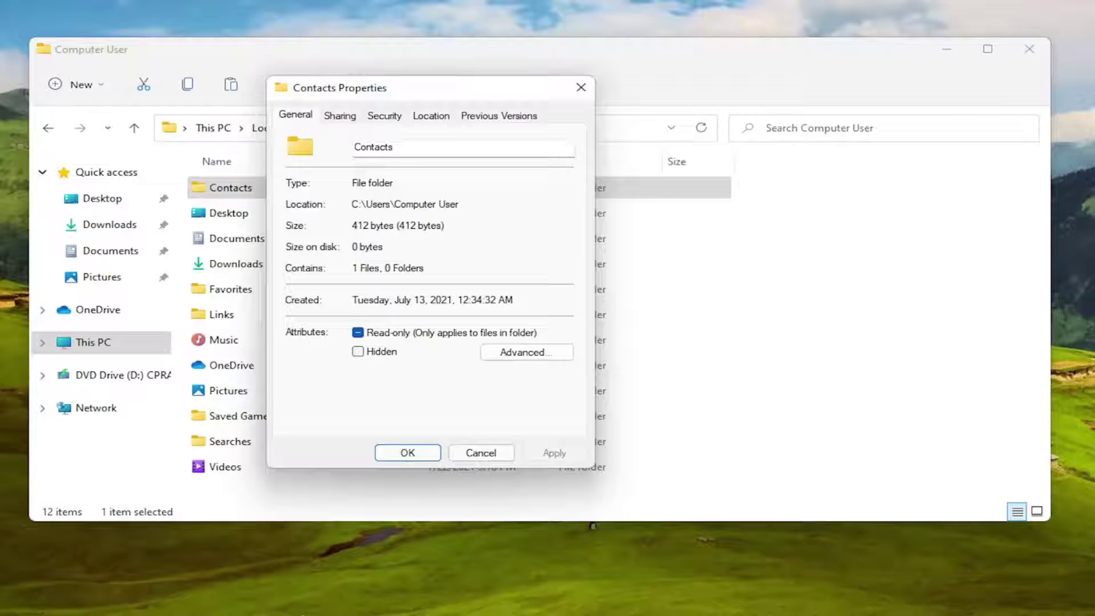
Step: Open the permissions editor from the Contacts folder's Security tab
{"action": "left_click", "coordinate": [388, 117]}
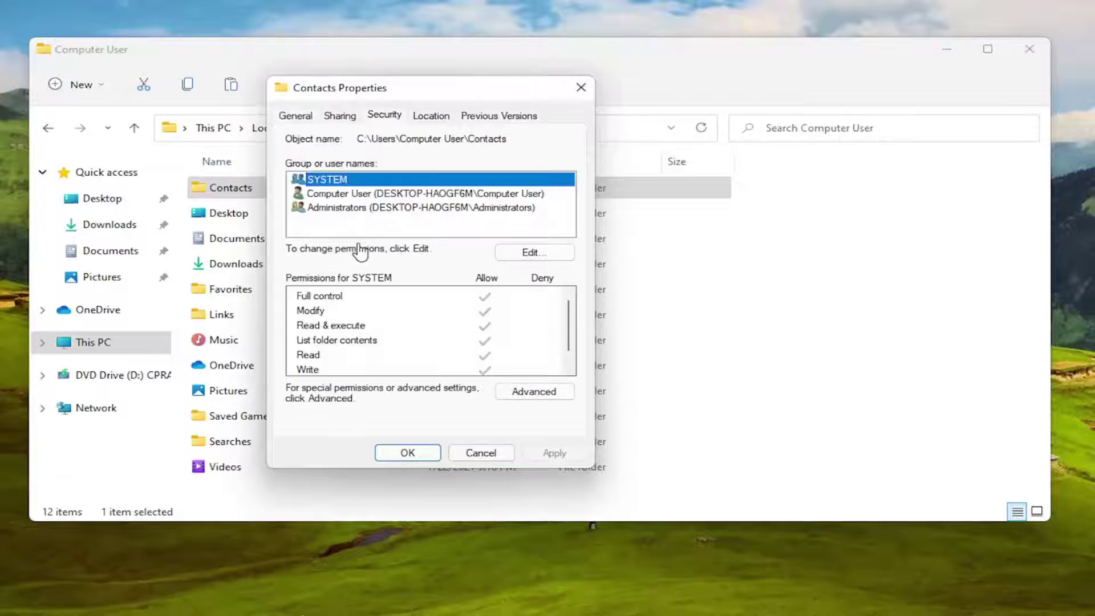
{"action": "left_click", "coordinate": [534, 254]}
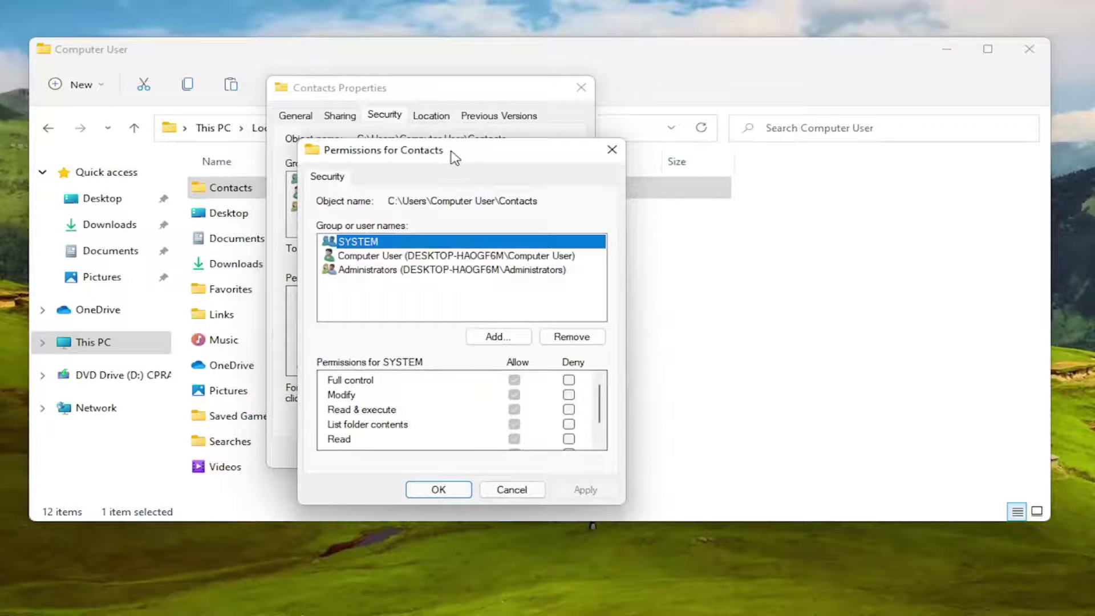
{"action": "left_click_drag", "start_coordinate": [450, 153], "coordinate": [427, 78]}
Step: Search all users and groups with Advanced > Find Now and choose Computer User
{"action": "left_click", "coordinate": [480, 266]}
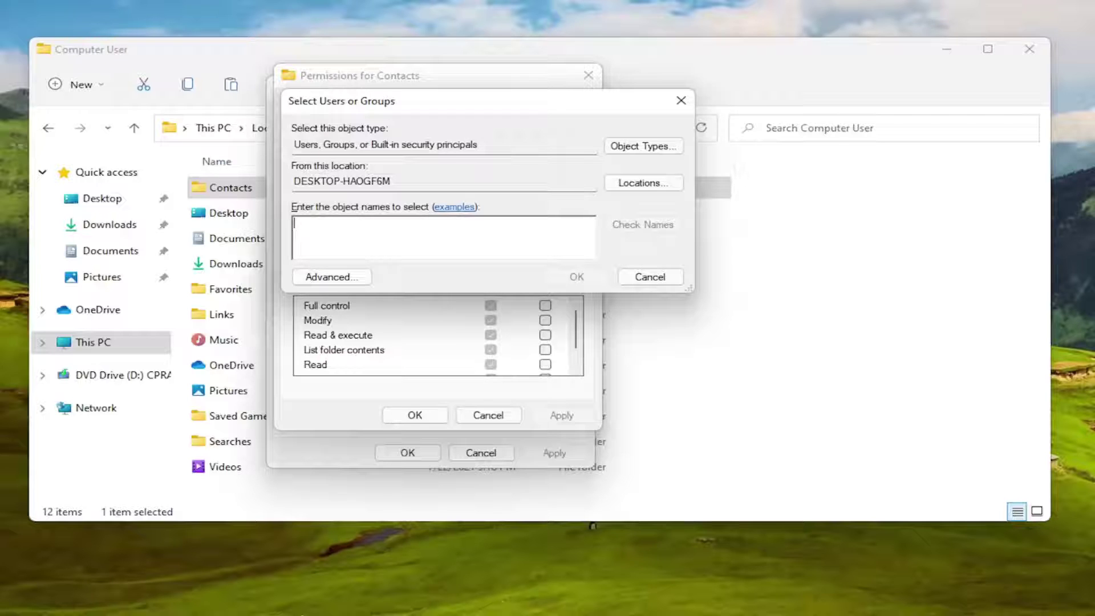
{"action": "left_click", "coordinate": [330, 277]}
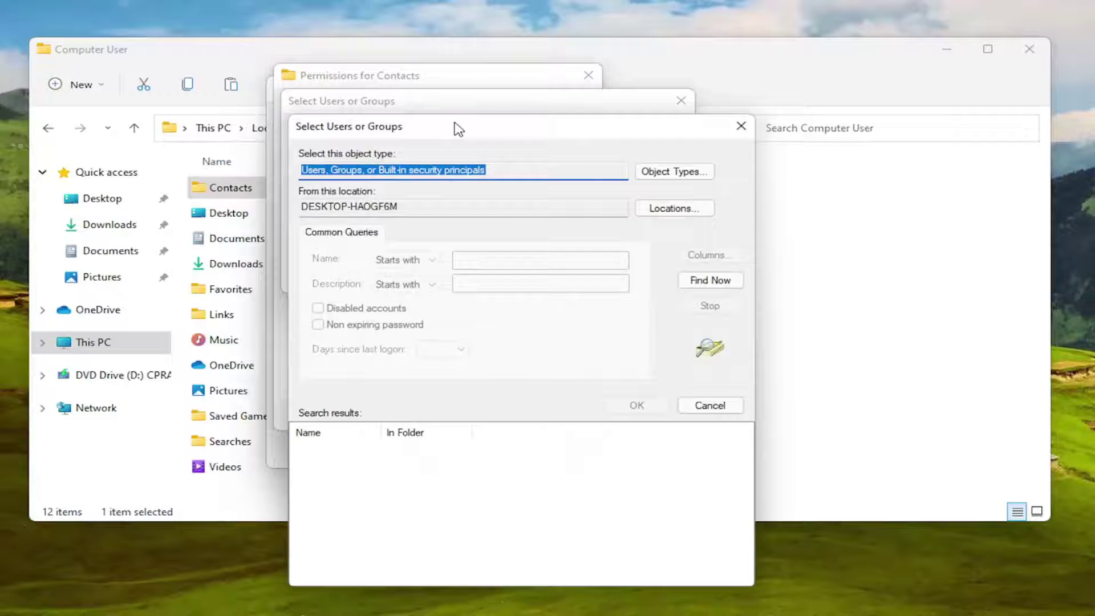
{"action": "left_click_drag", "start_coordinate": [375, 93], "coordinate": [359, 49]}
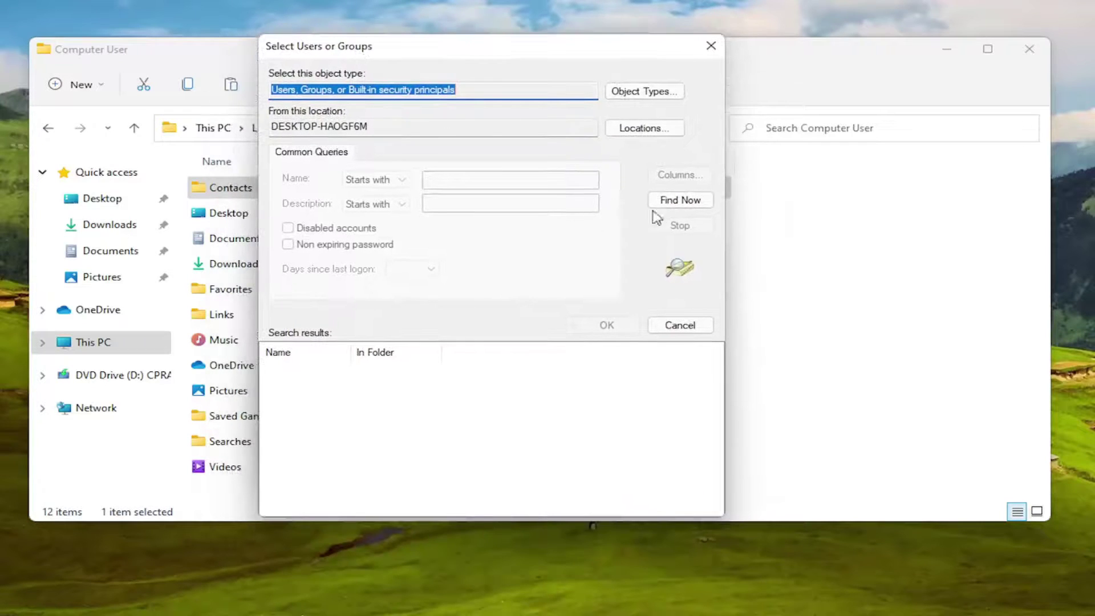
{"action": "left_click", "coordinate": [685, 201]}
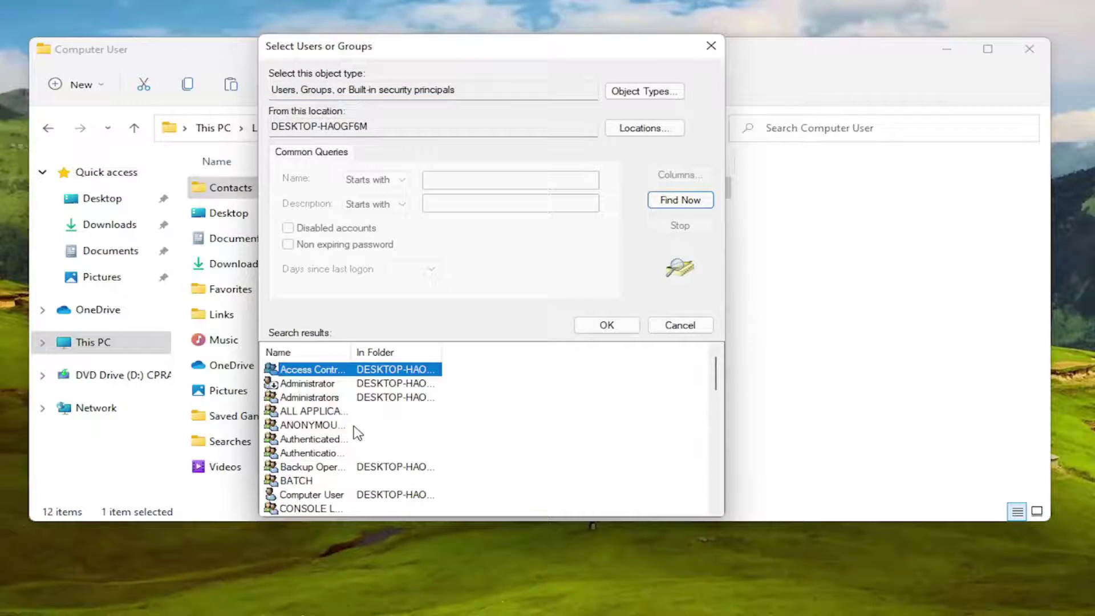
{"action": "scroll", "coordinate": [340, 453], "scroll_direction": "down", "scroll_amount": 1}
{"action": "left_click", "coordinate": [322, 452]}
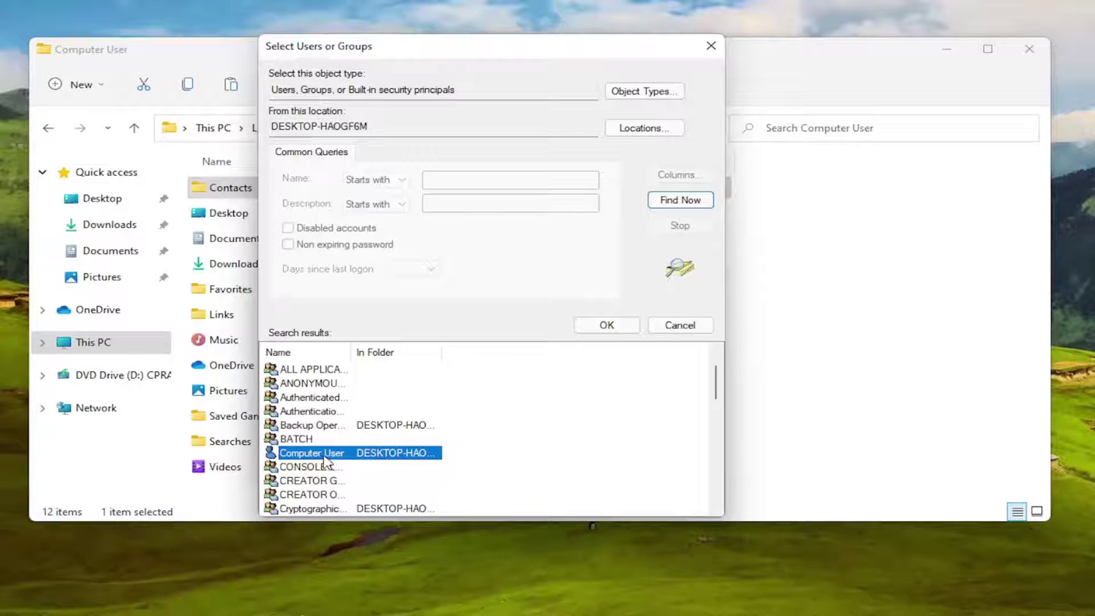
{"action": "double_click", "coordinate": [323, 455]}
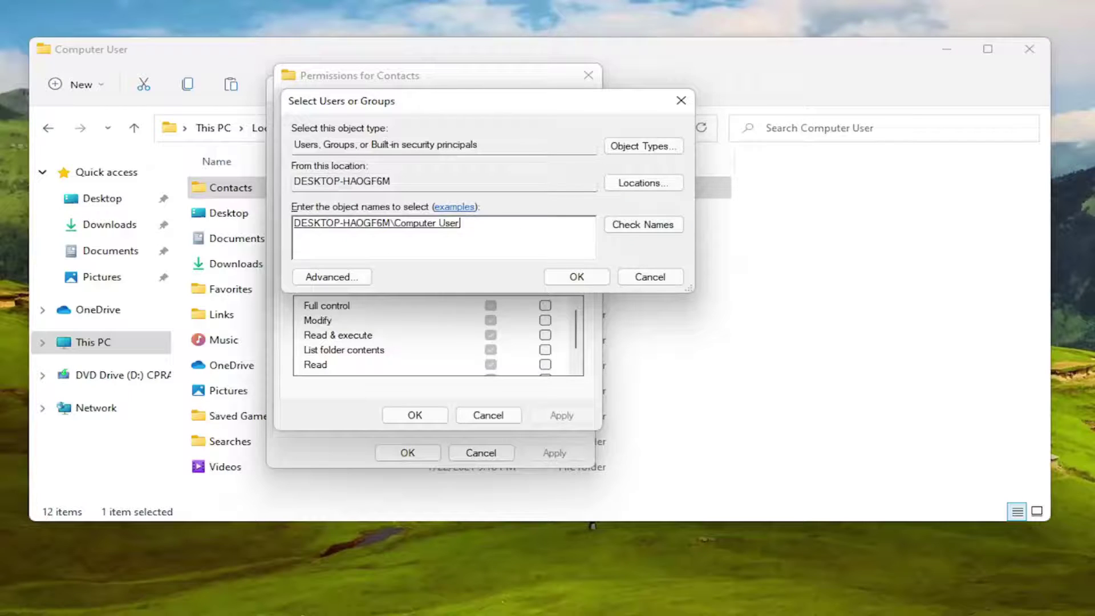
Step: Add Computer User to the Contacts permissions and review its permission list
{"action": "left_click", "coordinate": [570, 278]}
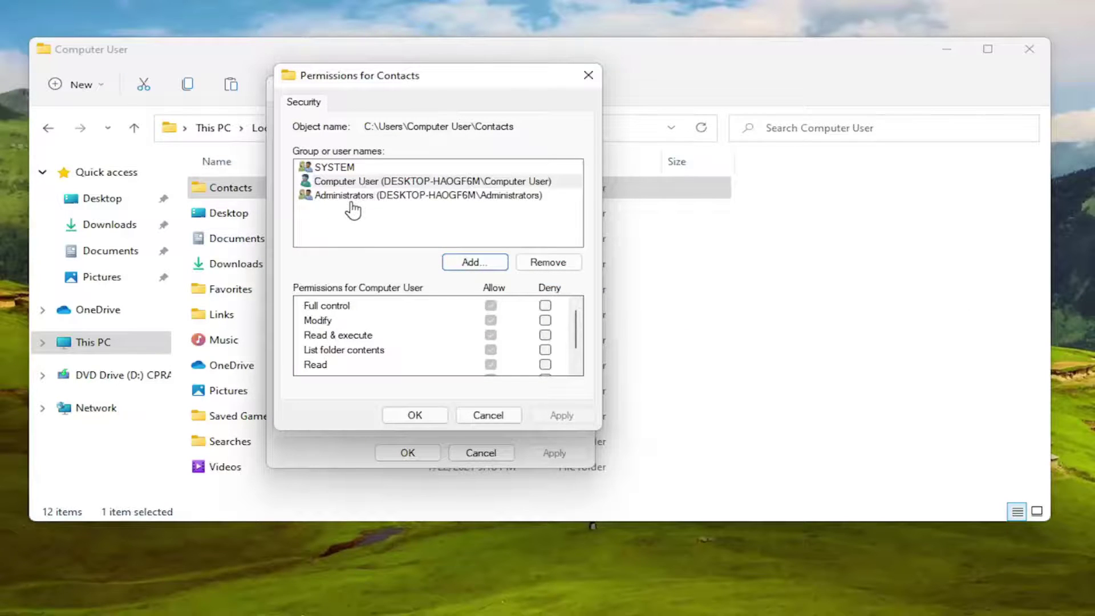
{"action": "left_click", "coordinate": [382, 182]}
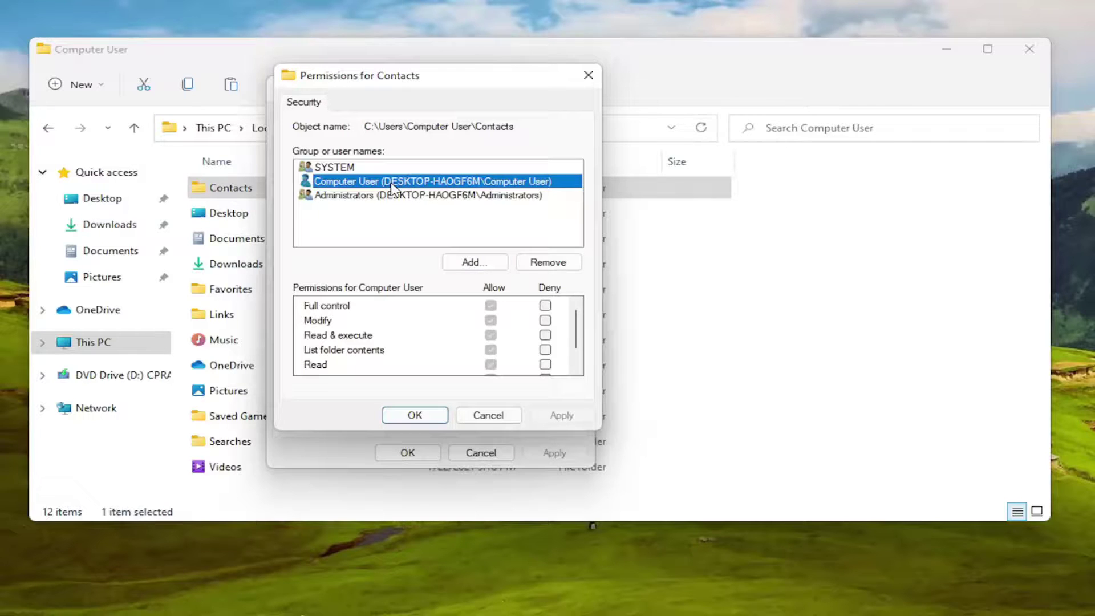
{"action": "scroll", "coordinate": [499, 331], "scroll_direction": "down", "scroll_amount": 2}
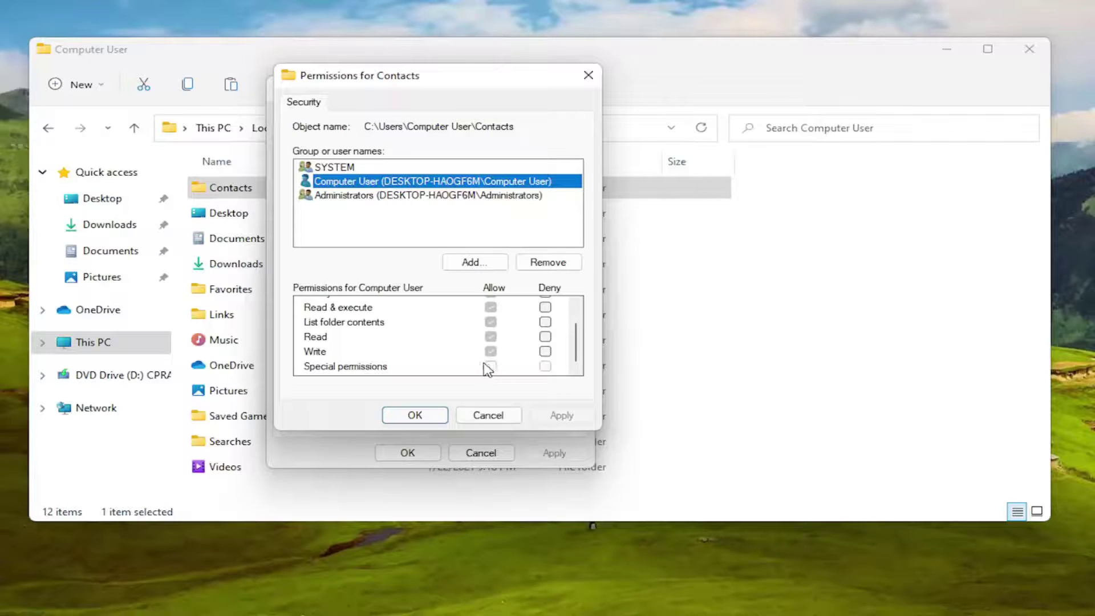
{"action": "scroll", "coordinate": [489, 365], "scroll_direction": "up", "scroll_amount": 2}
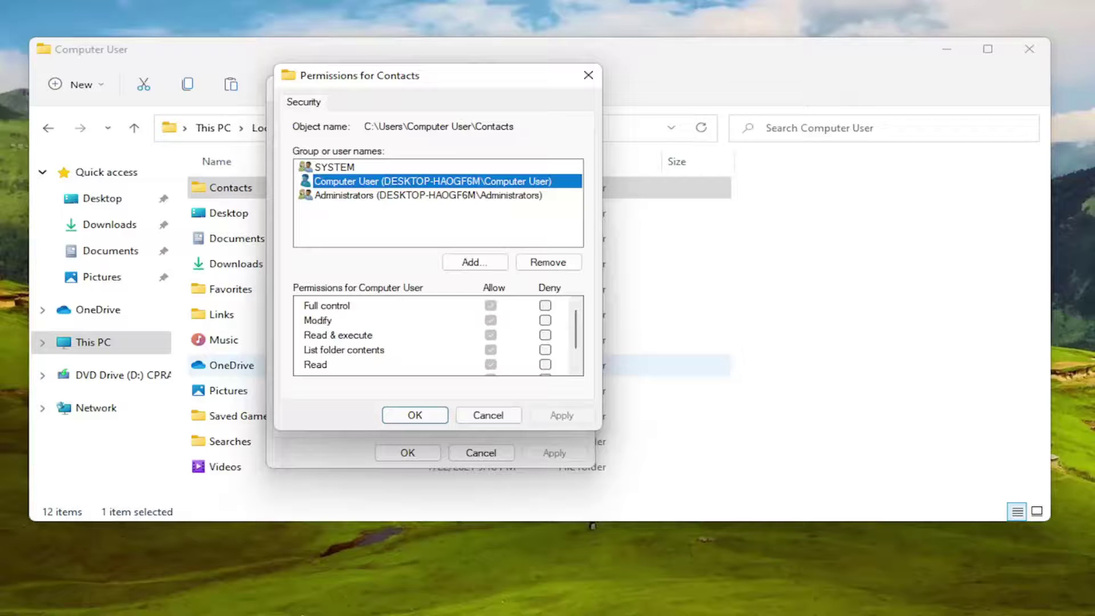
{"action": "left_click", "coordinate": [488, 337]}
{"action": "scroll", "coordinate": [522, 310], "scroll_direction": "down", "scroll_amount": 2}
{"action": "scroll", "coordinate": [490, 339], "scroll_direction": "up", "scroll_amount": 2}
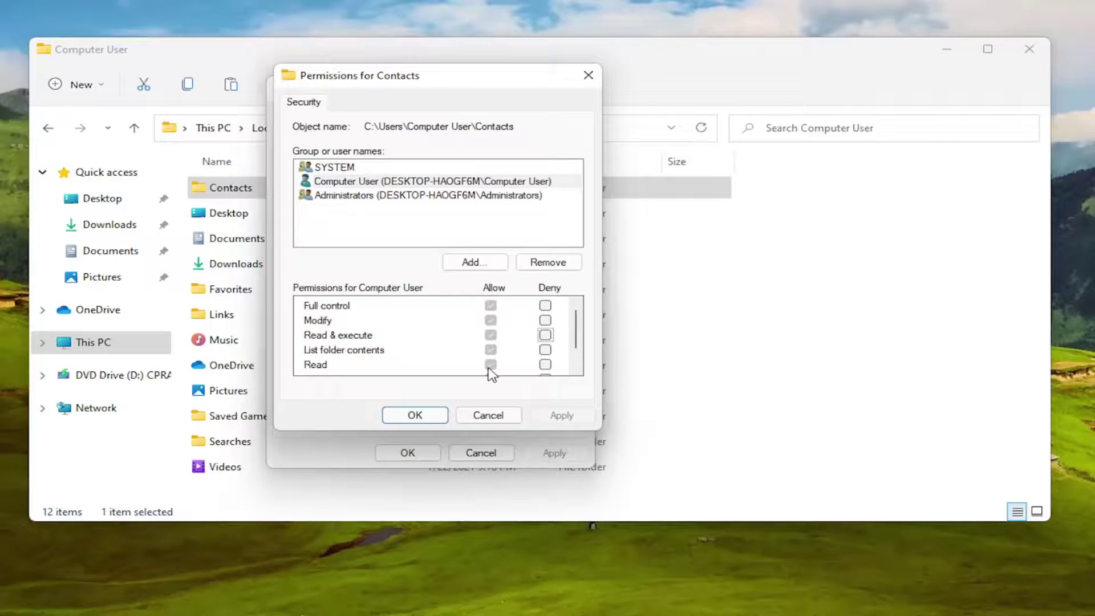
Step: Add 'everyone', verify the name, allow Modify for Everyone, and apply
{"action": "left_click", "coordinate": [472, 262]}
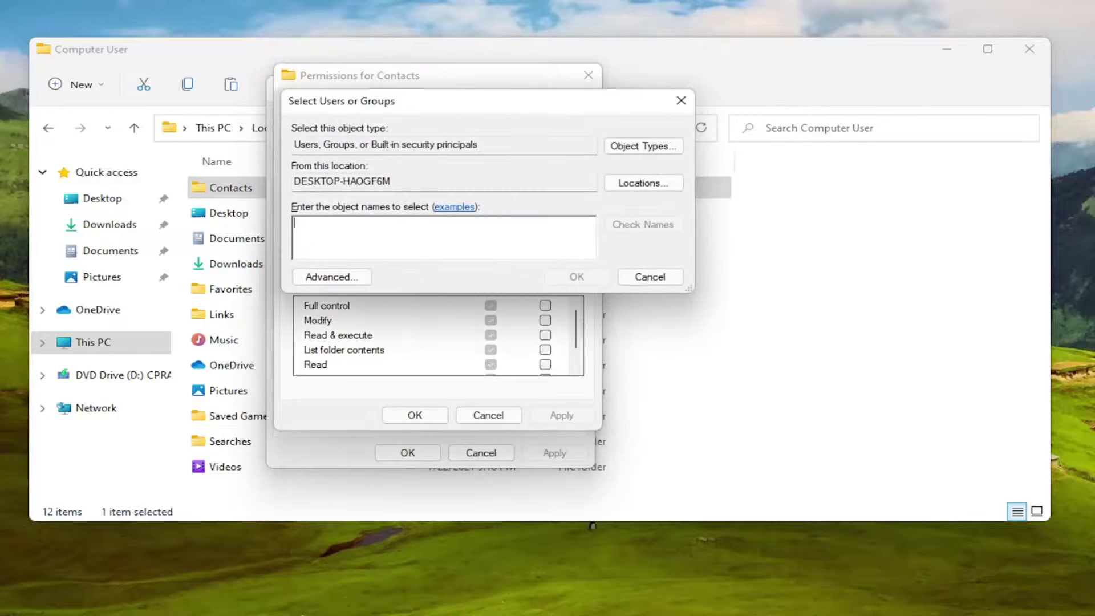
{"action": "type", "text": "everyone"}
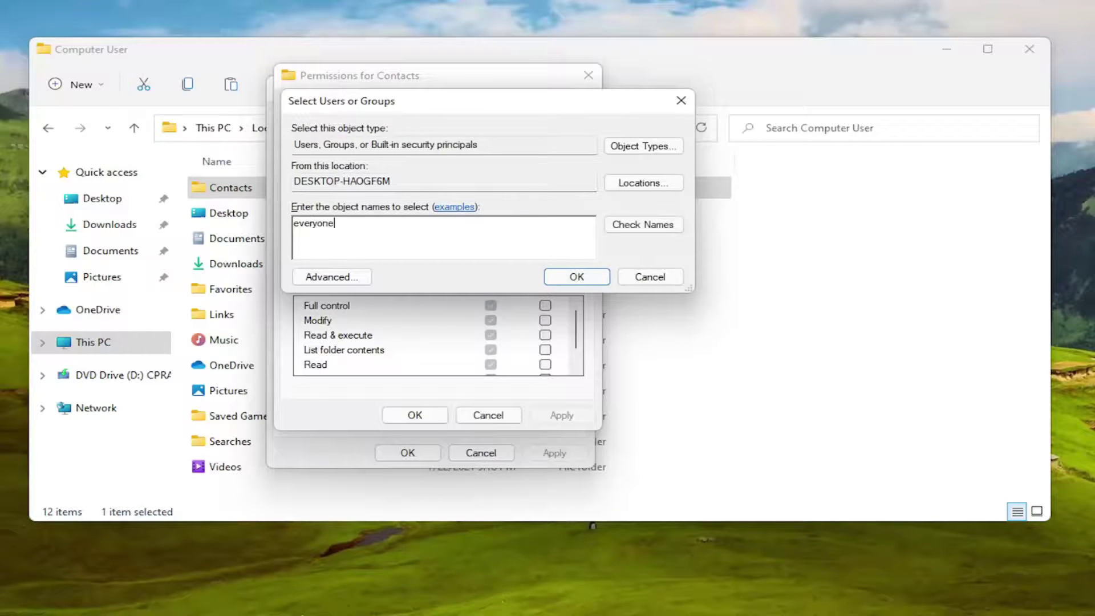
{"action": "left_click", "coordinate": [632, 237]}
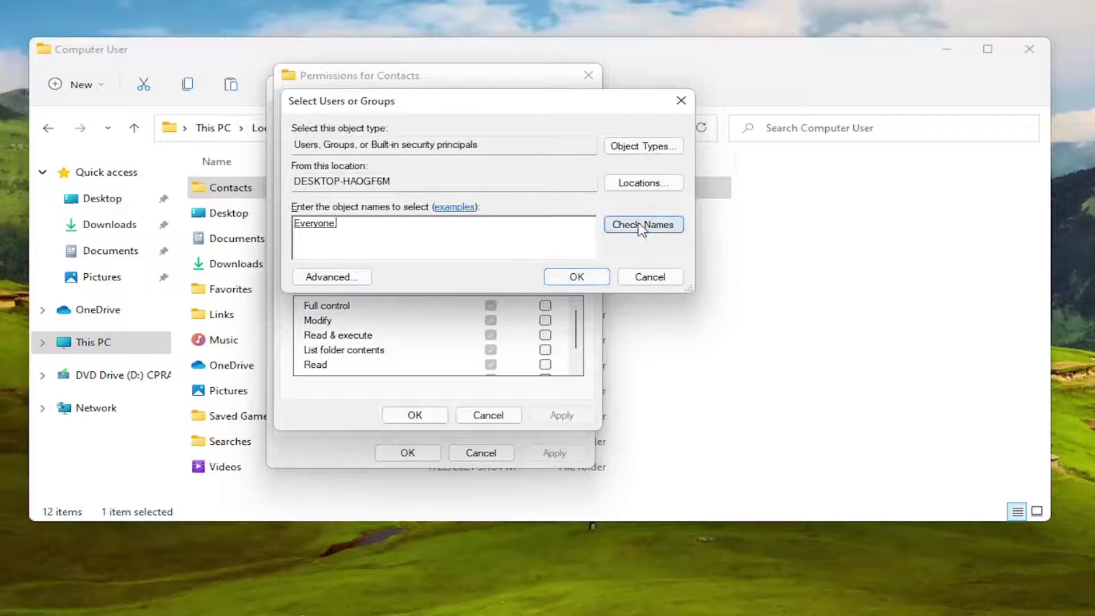
{"action": "left_click", "coordinate": [568, 285]}
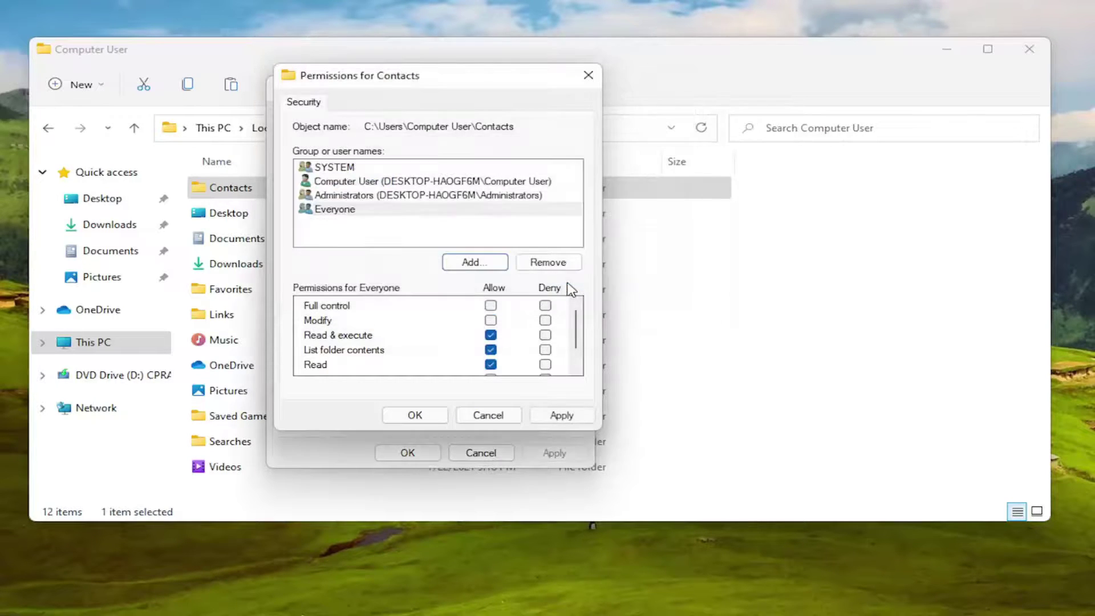
{"action": "left_click", "coordinate": [490, 321]}
{"action": "scroll", "coordinate": [498, 340], "scroll_direction": "down", "scroll_amount": 1}
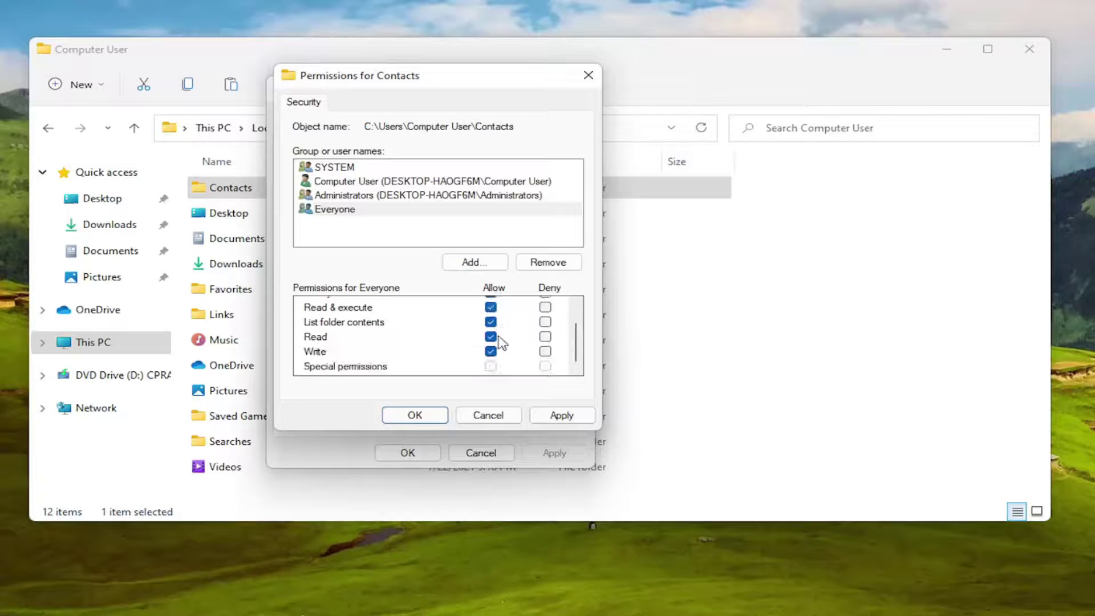
{"action": "left_click", "coordinate": [551, 415]}
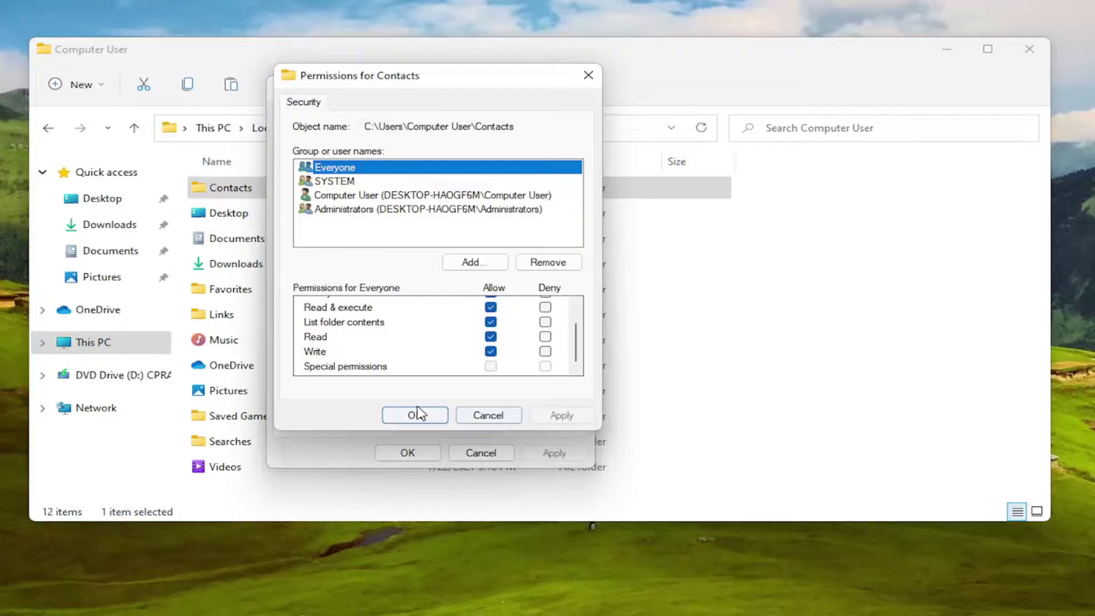
Step: Check that Everyone has Full control on Contacts, then close the Properties dialog and Explorer
{"action": "left_click", "coordinate": [415, 414]}
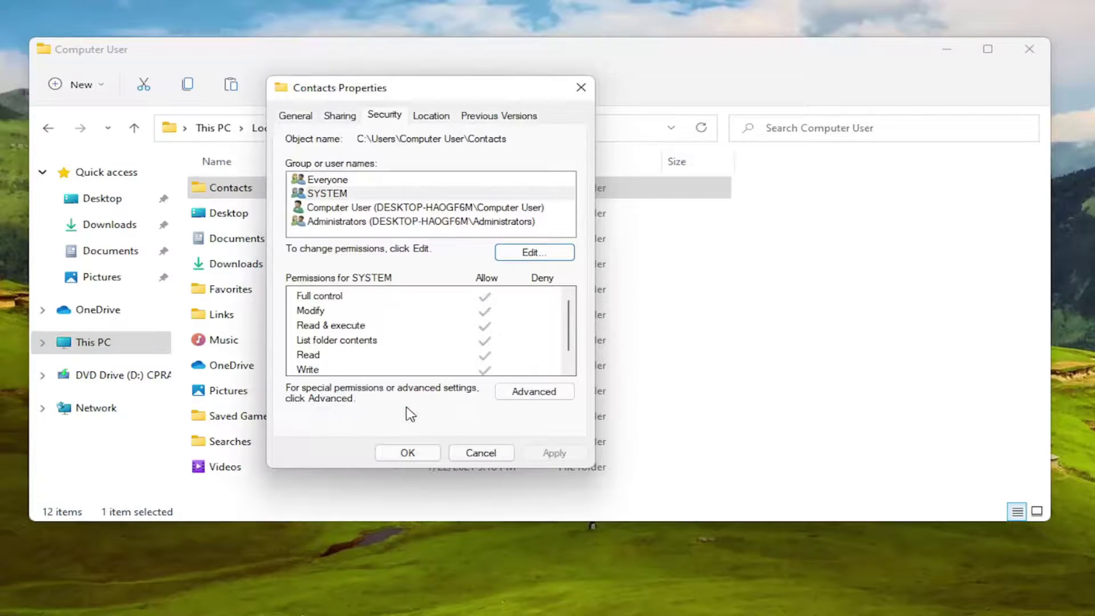
{"action": "left_click", "coordinate": [336, 180]}
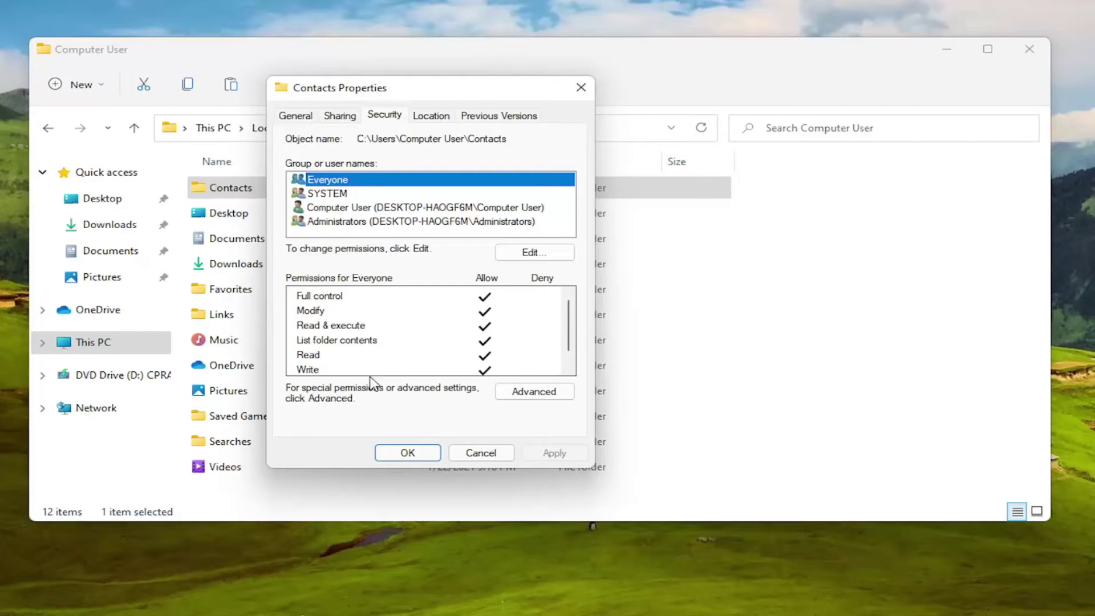
{"action": "left_click", "coordinate": [406, 454]}
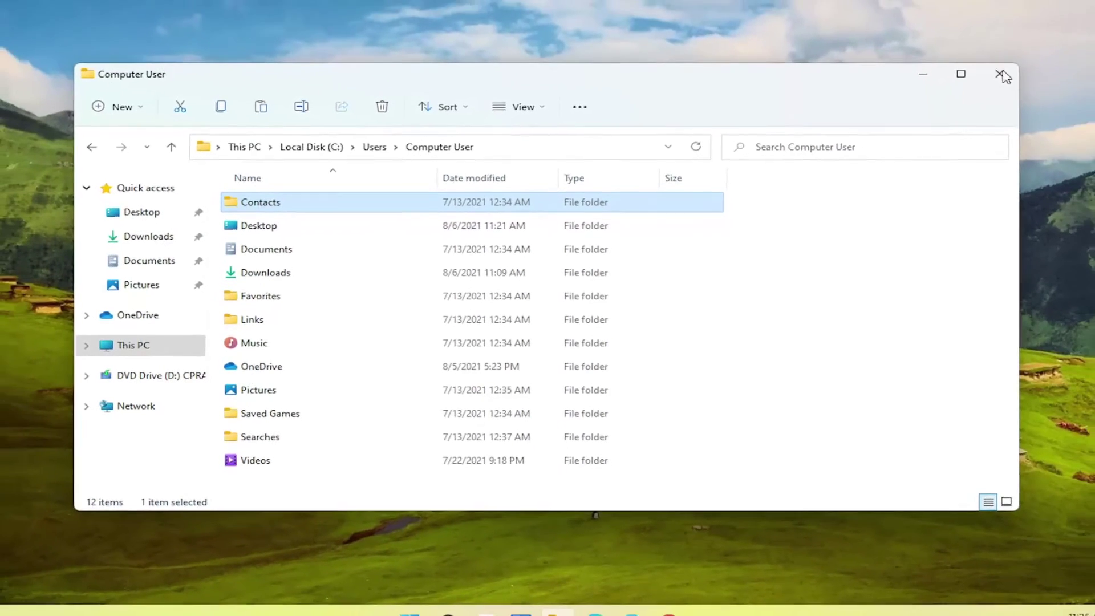
{"action": "left_click", "coordinate": [1001, 74]}
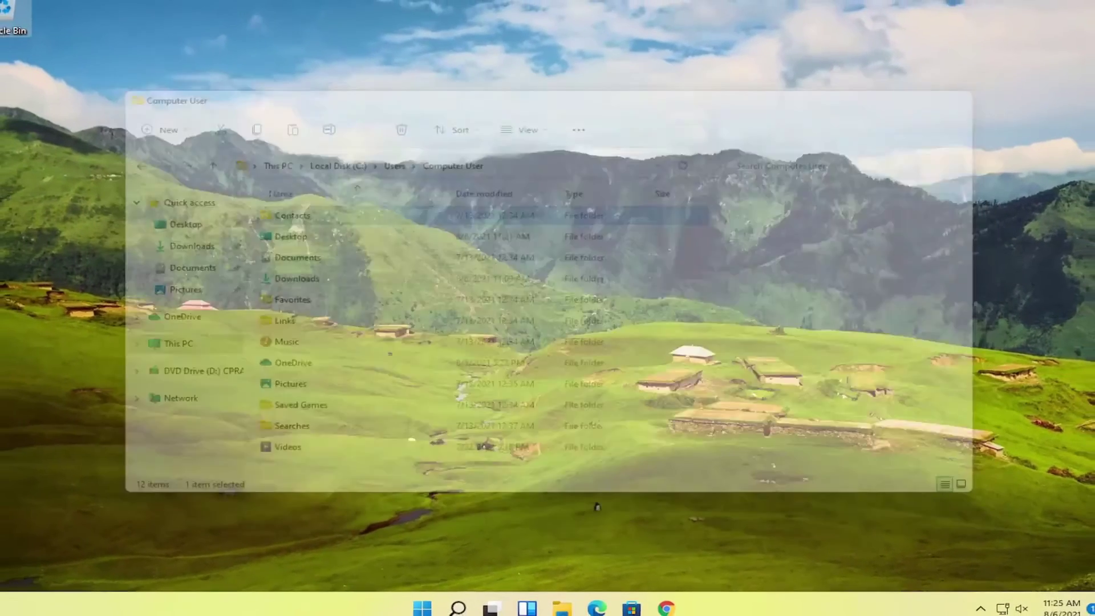